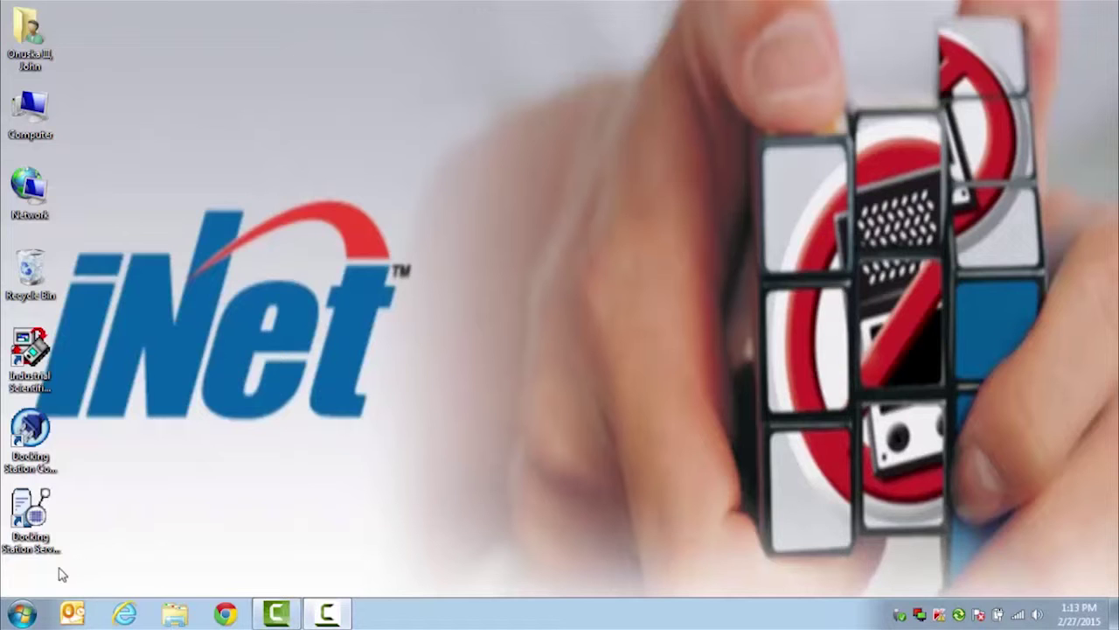
Step: Launch Docking Station Server Admin Console from the Industrial Scientific Corporation program folder
{"action": "left_click", "coordinate": [14, 617]}
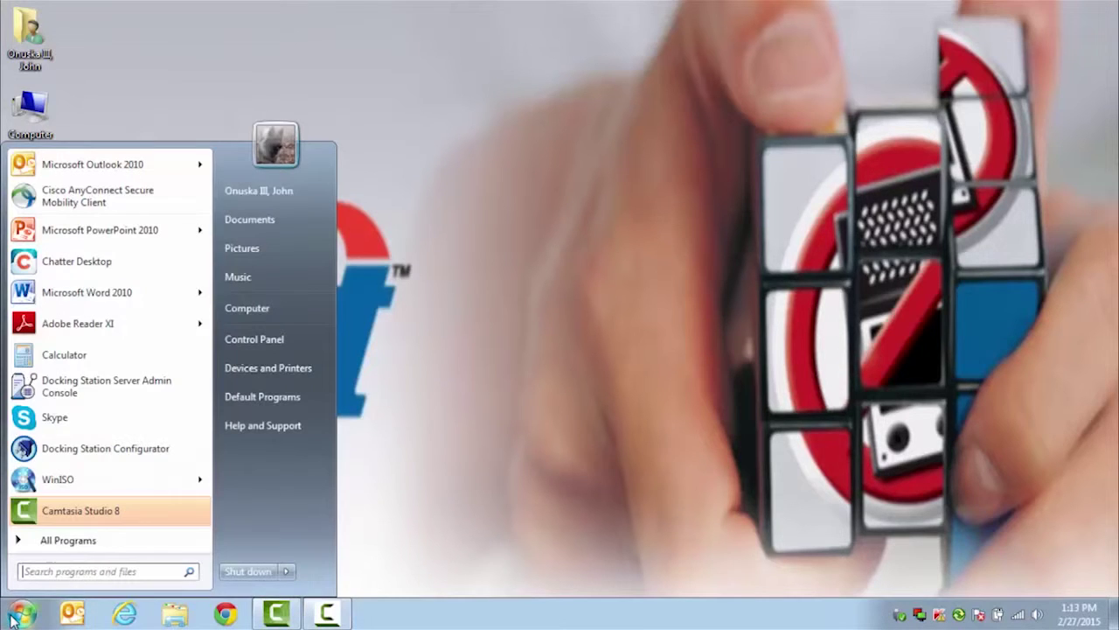
{"action": "left_click", "coordinate": [75, 543]}
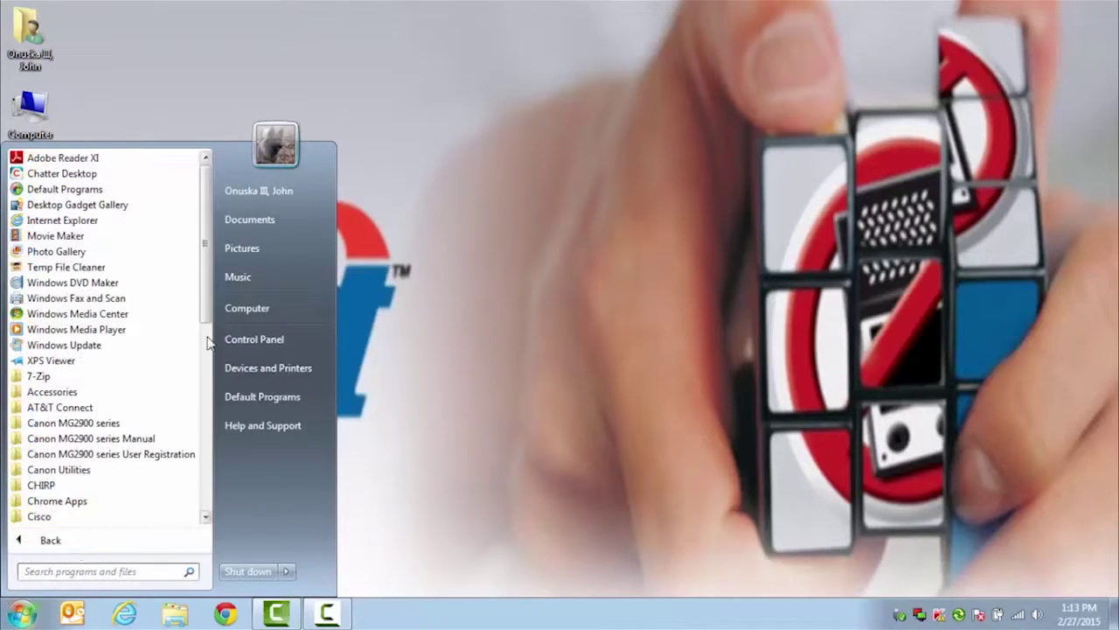
{"action": "left_click_drag", "start_coordinate": [210, 325], "coordinate": [206, 449]}
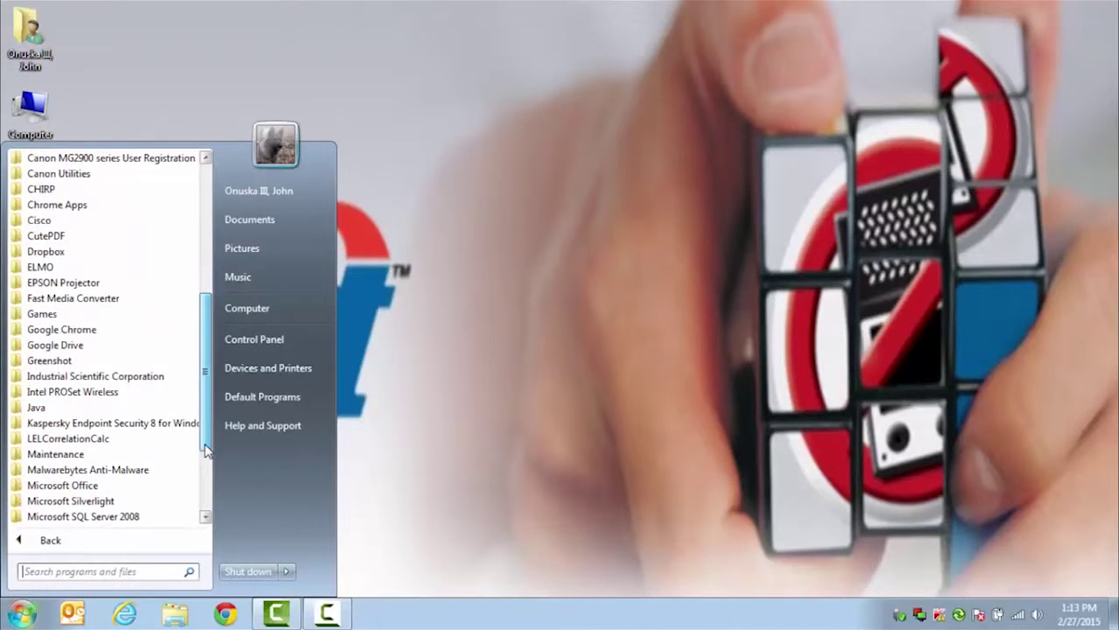
{"action": "left_click", "coordinate": [153, 377]}
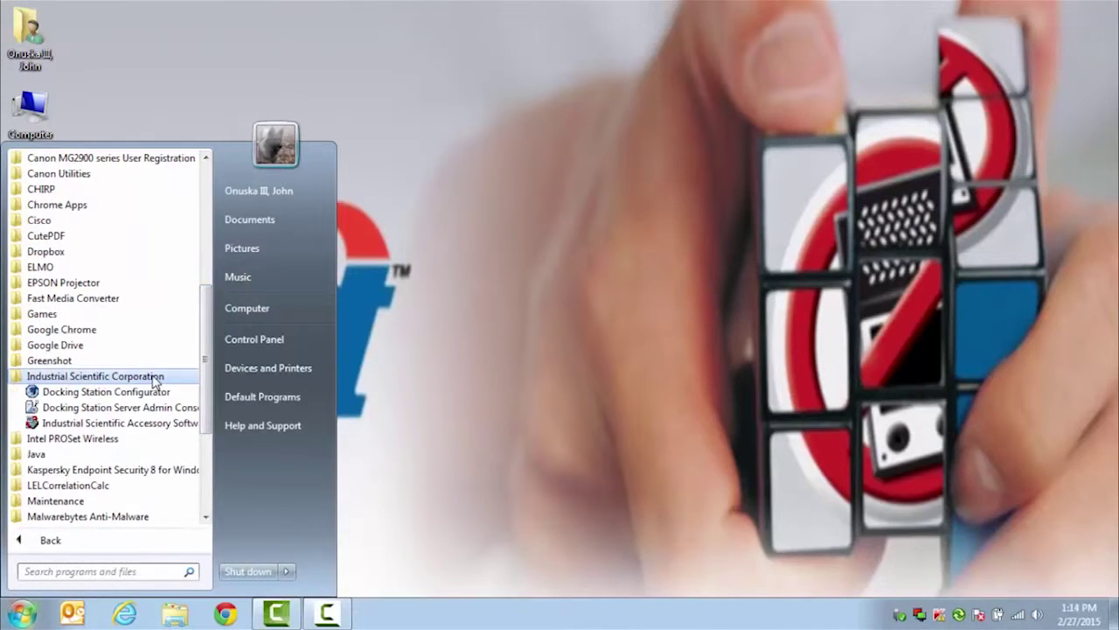
{"action": "left_click", "coordinate": [93, 409]}
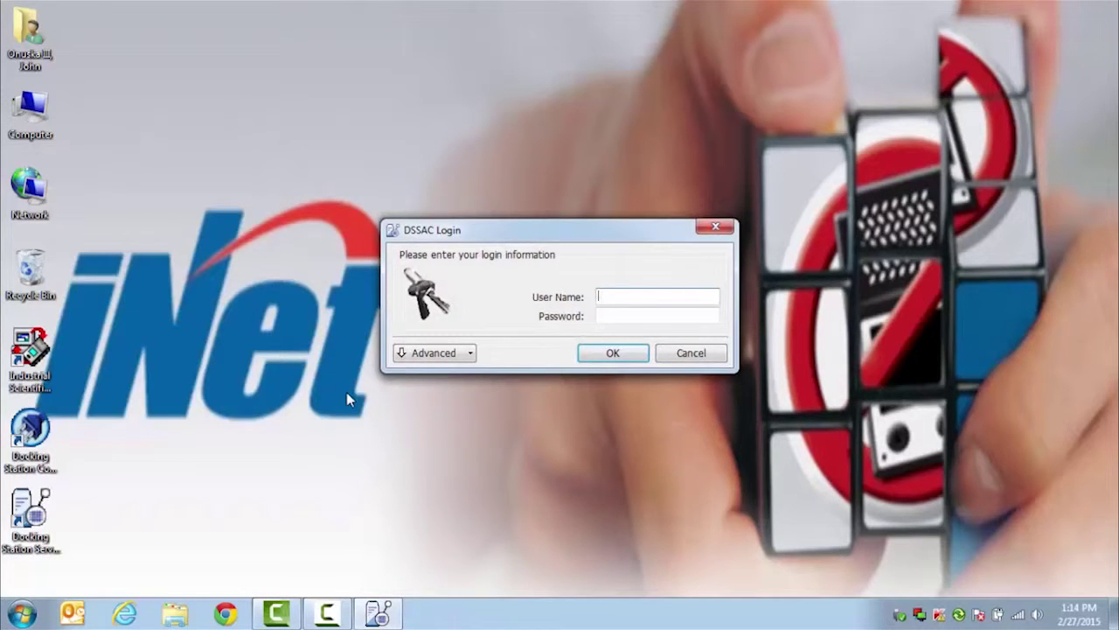
Step: Enter the user name and password in the DSSAC Login dialog
{"action": "type", "text": "DSSUSER"}
{"action": "key", "text": "Tab"}
{"action": "type", "text": "*******"}
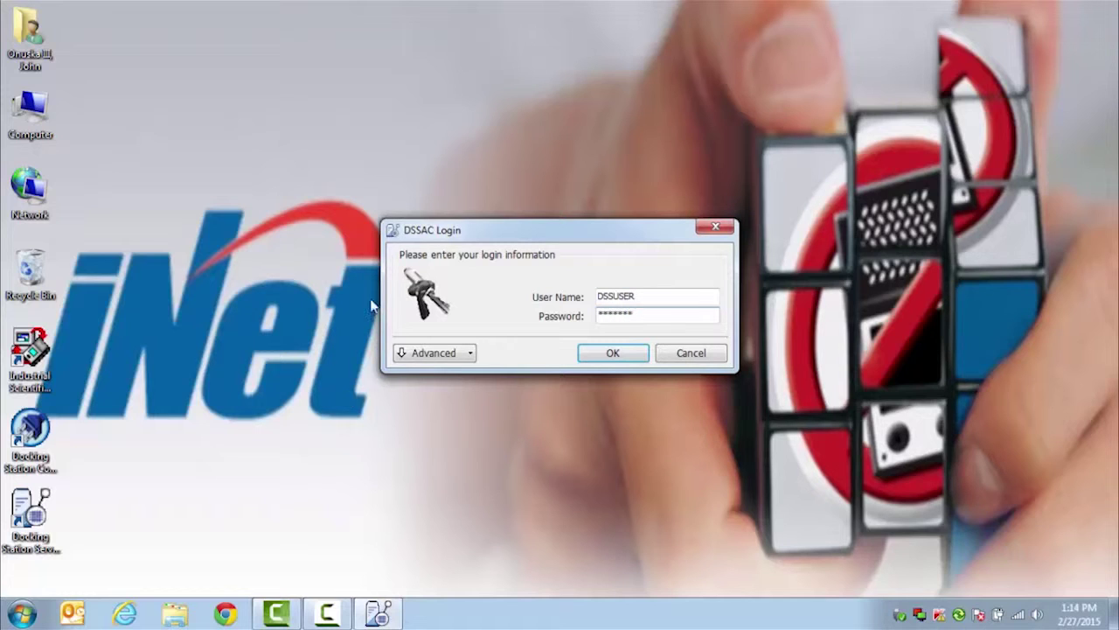
Step: Change the DSS server IP address to 172.16.208.118
{"action": "left_click", "coordinate": [440, 354]}
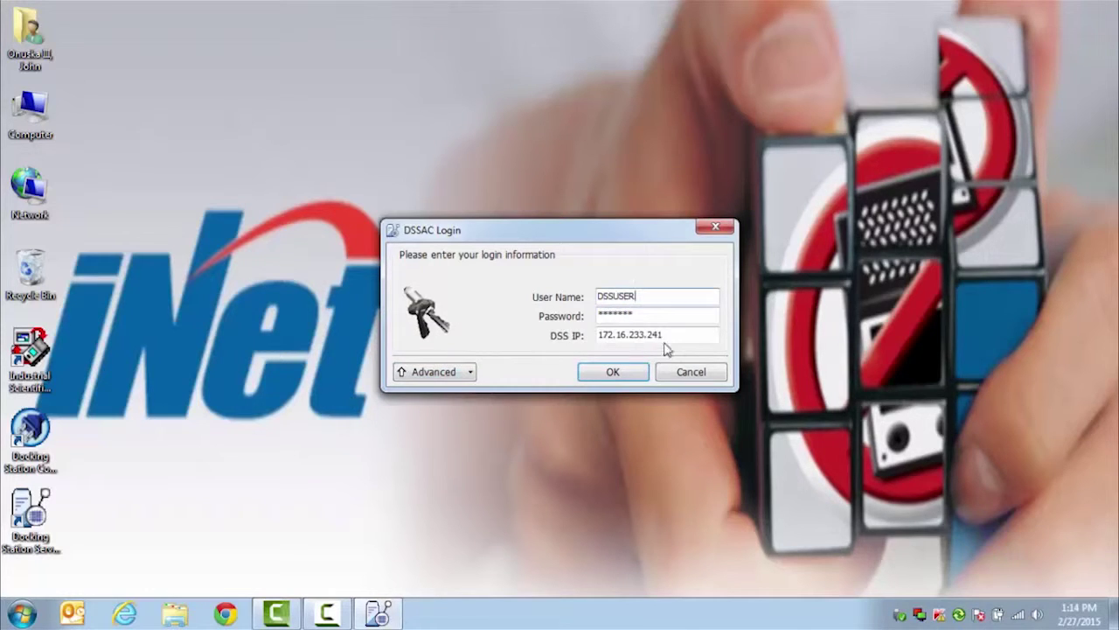
{"action": "left_click_drag", "start_coordinate": [667, 335], "coordinate": [528, 336]}
{"action": "type", "text": "172.16.208.118"}
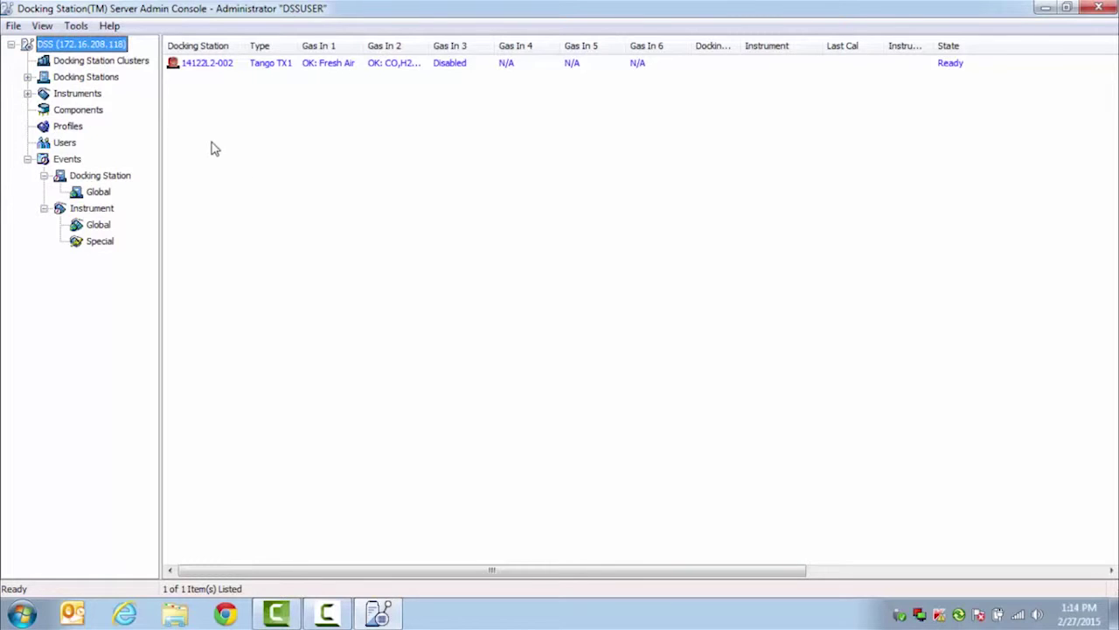
Step: List the server's docking stations, then show the seven global instrument events
{"action": "left_click", "coordinate": [87, 80]}
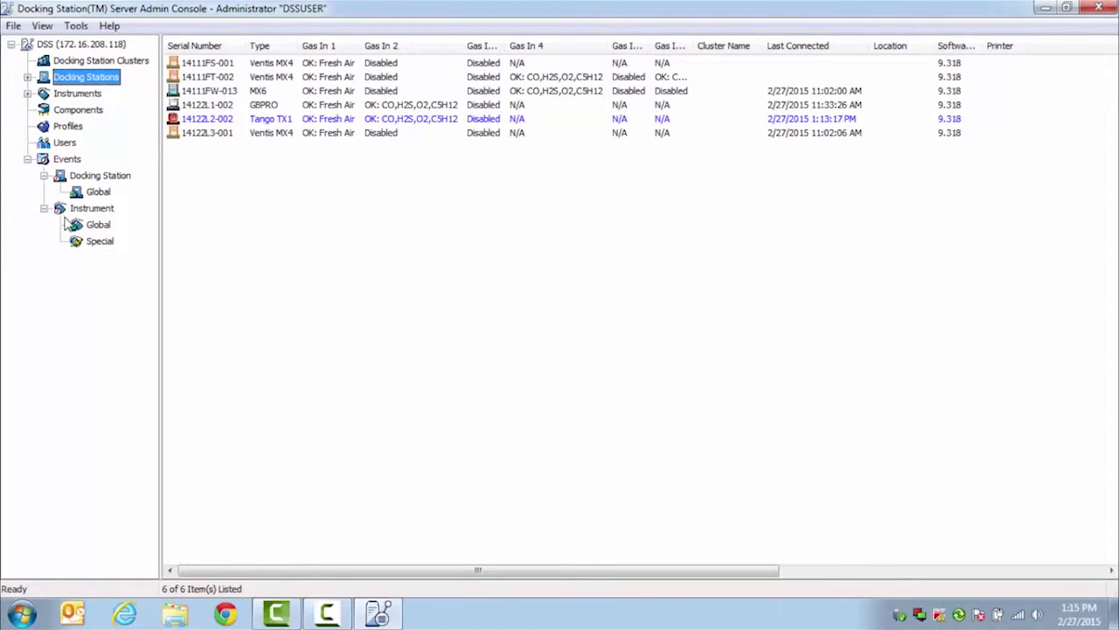
{"action": "left_click", "coordinate": [96, 224]}
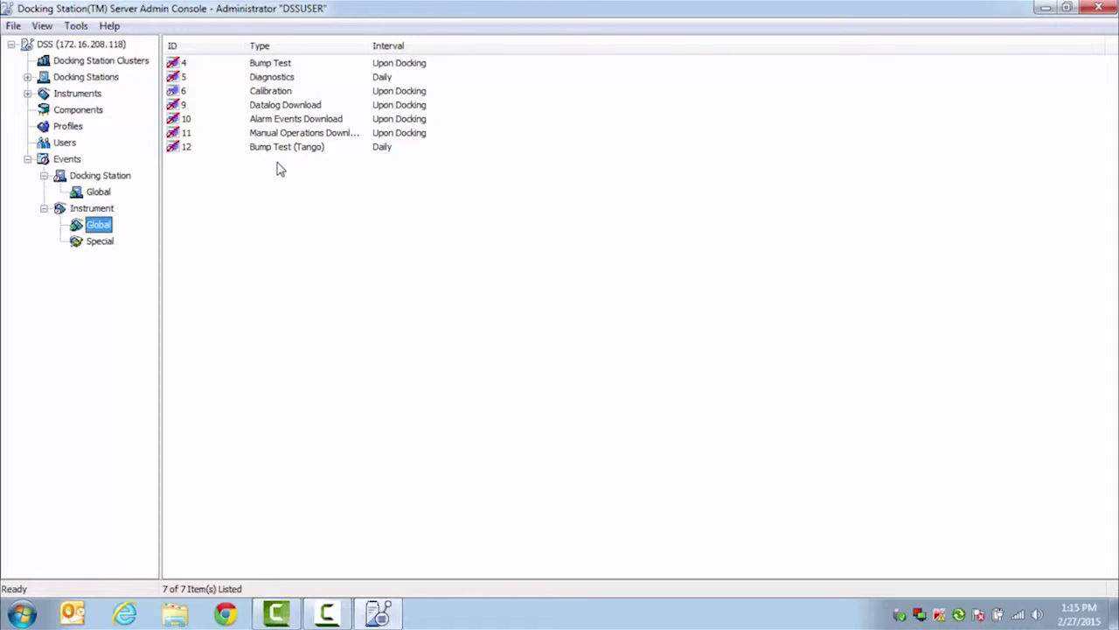
Step: Open the global Calibration event and view its Interval dropdown choices
{"action": "double_click", "coordinate": [261, 92]}
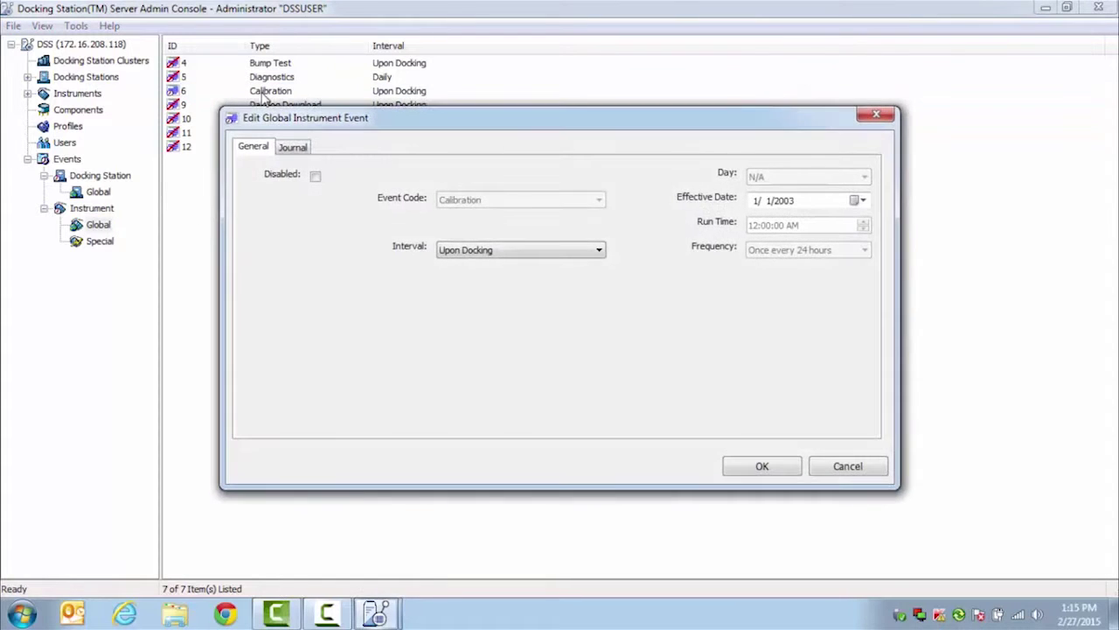
{"action": "left_click", "coordinate": [537, 251]}
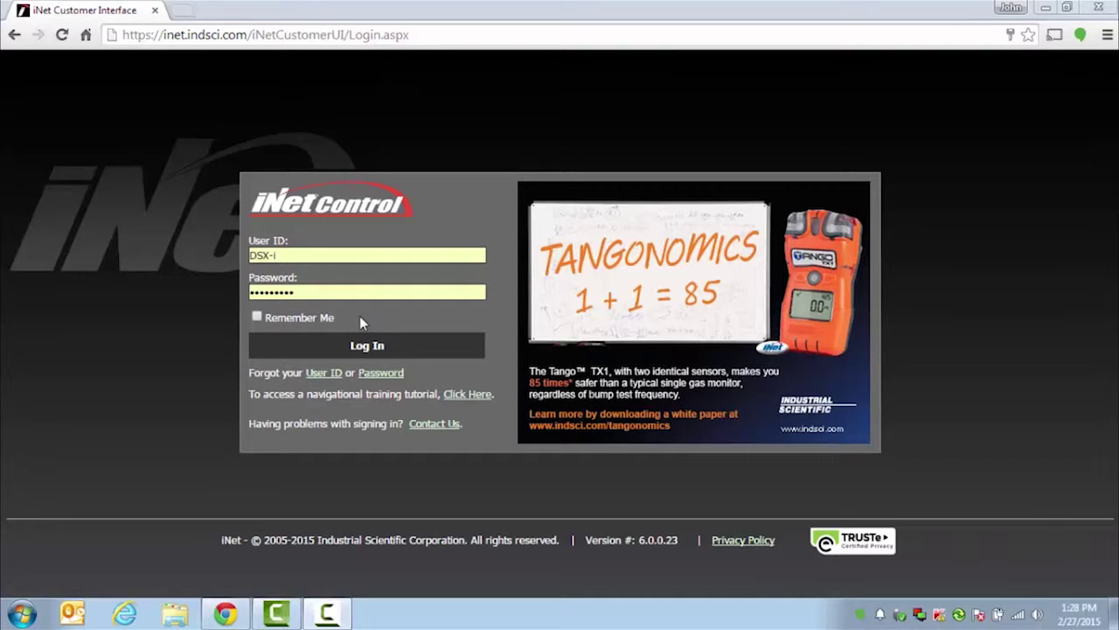
Step: Sign in to iNet Control and open the Equipment List of three devices
{"action": "left_click", "coordinate": [357, 345]}
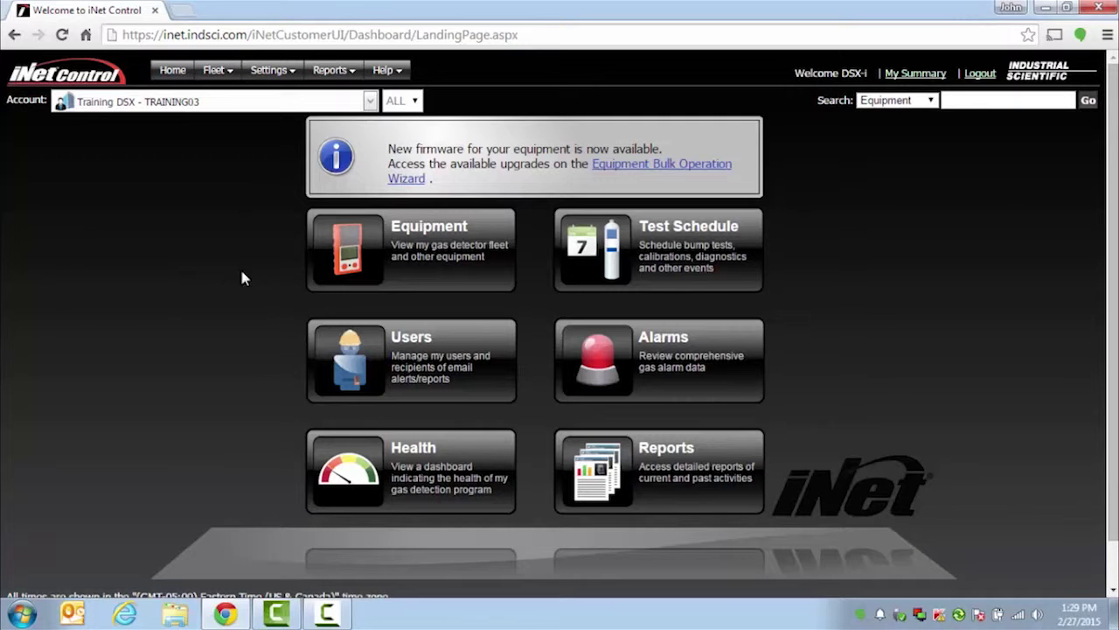
{"action": "left_click", "coordinate": [443, 287]}
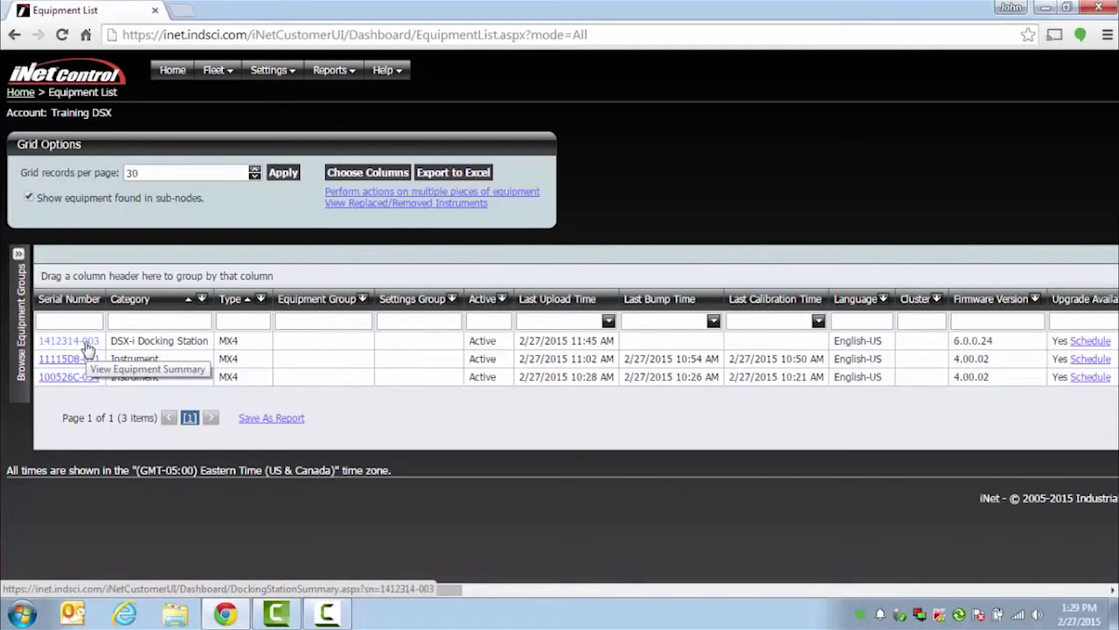
{"action": "left_click", "coordinate": [70, 341]}
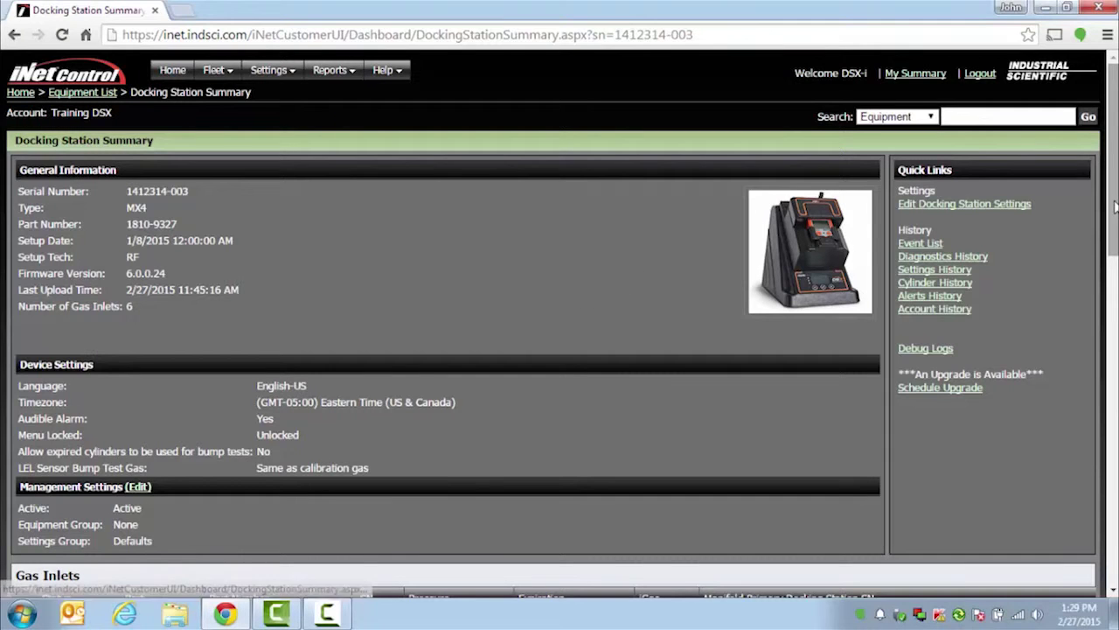
{"action": "left_click_drag", "start_coordinate": [1111, 215], "coordinate": [1030, 158]}
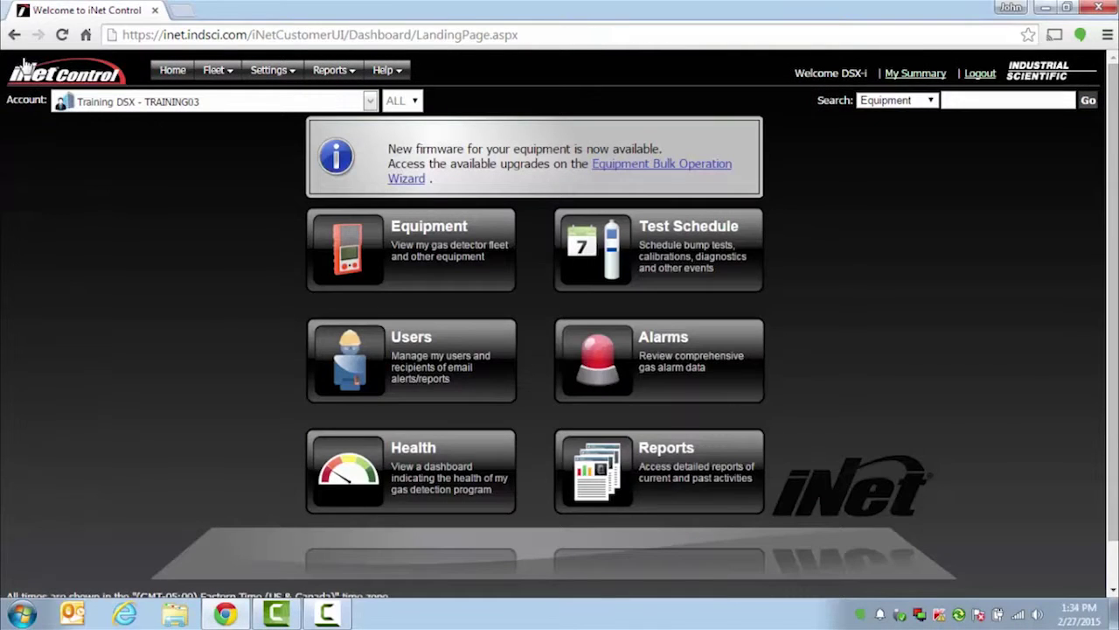
Step: Open the Test Schedule and edit the global Bump Test schedule (Daily, 2:00 AM)
{"action": "left_click", "coordinate": [688, 249]}
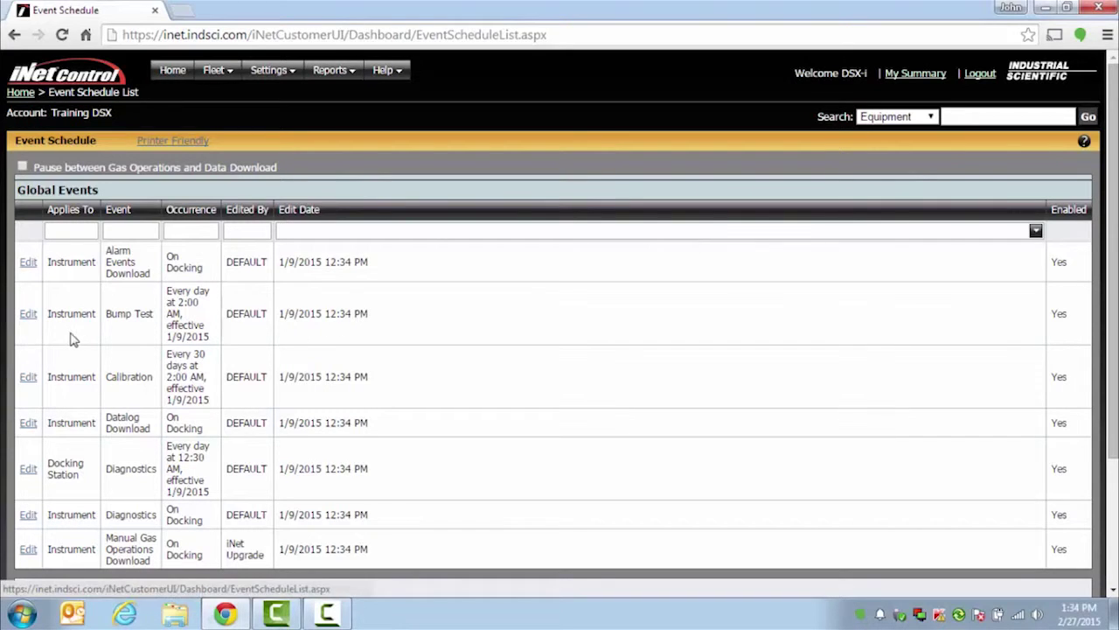
{"action": "left_click", "coordinate": [28, 314]}
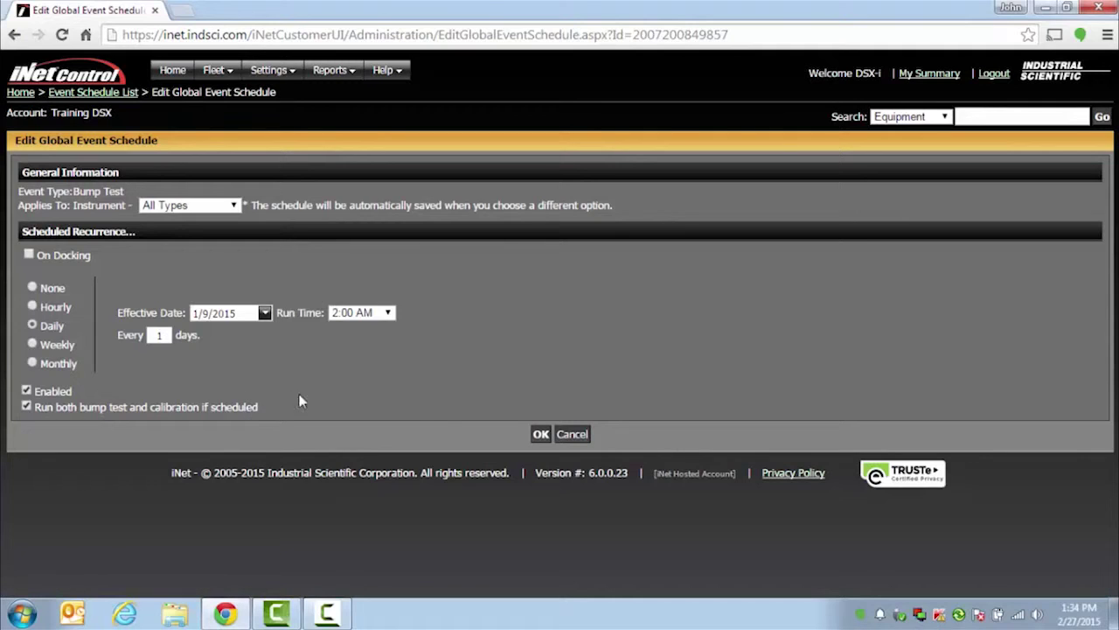
Step: Save the Bump Test schedule changes
{"action": "left_click", "coordinate": [540, 434]}
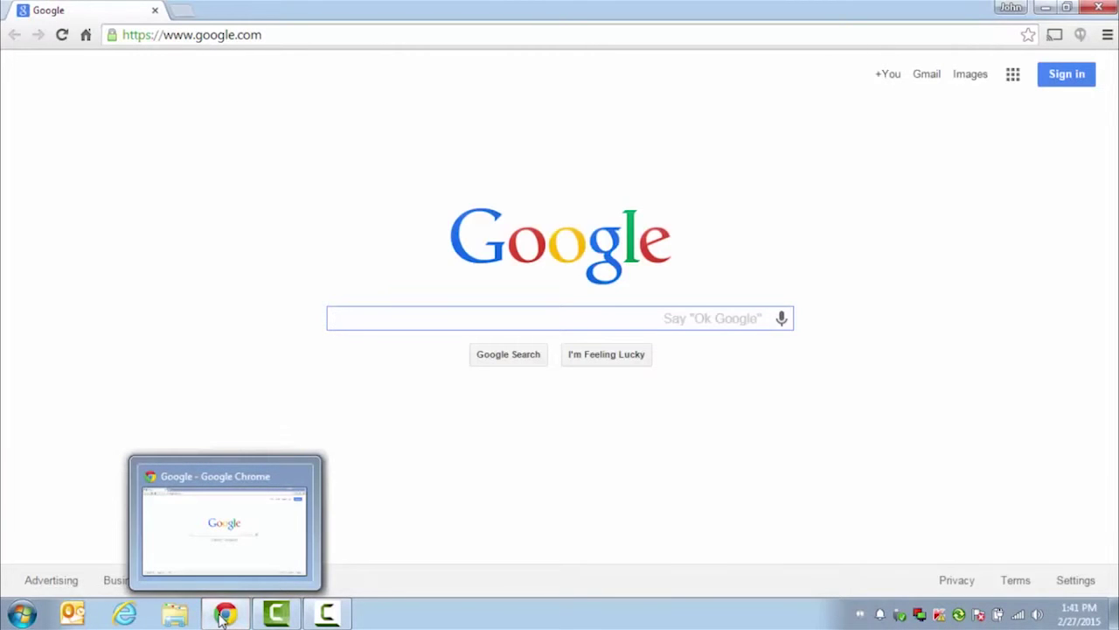
{"action": "left_click", "coordinate": [208, 32]}
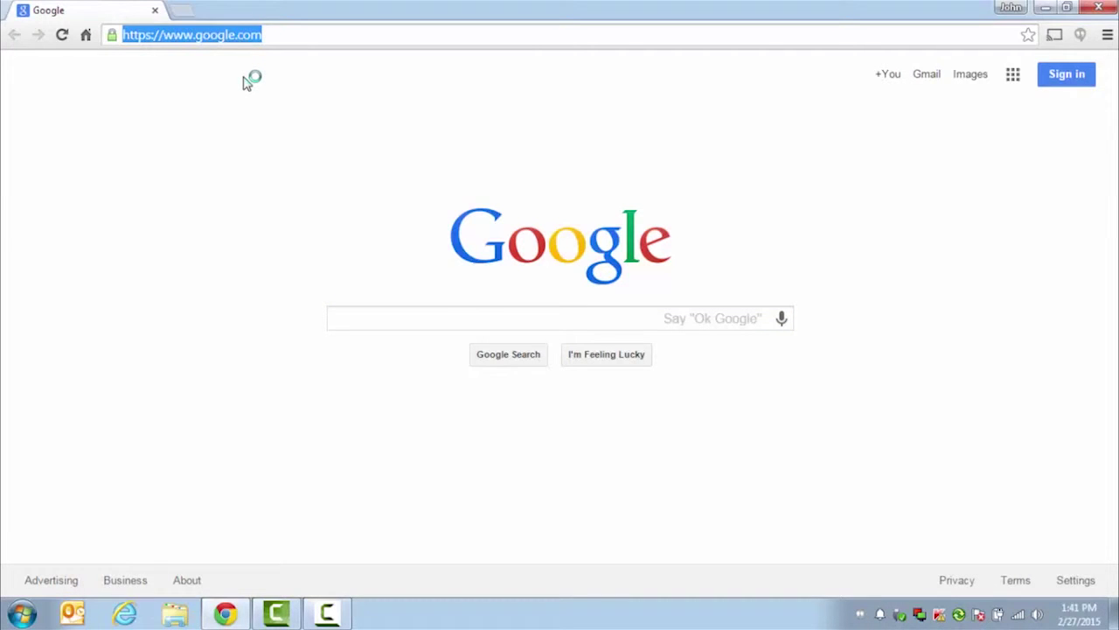
{"action": "type", "text": "http"}
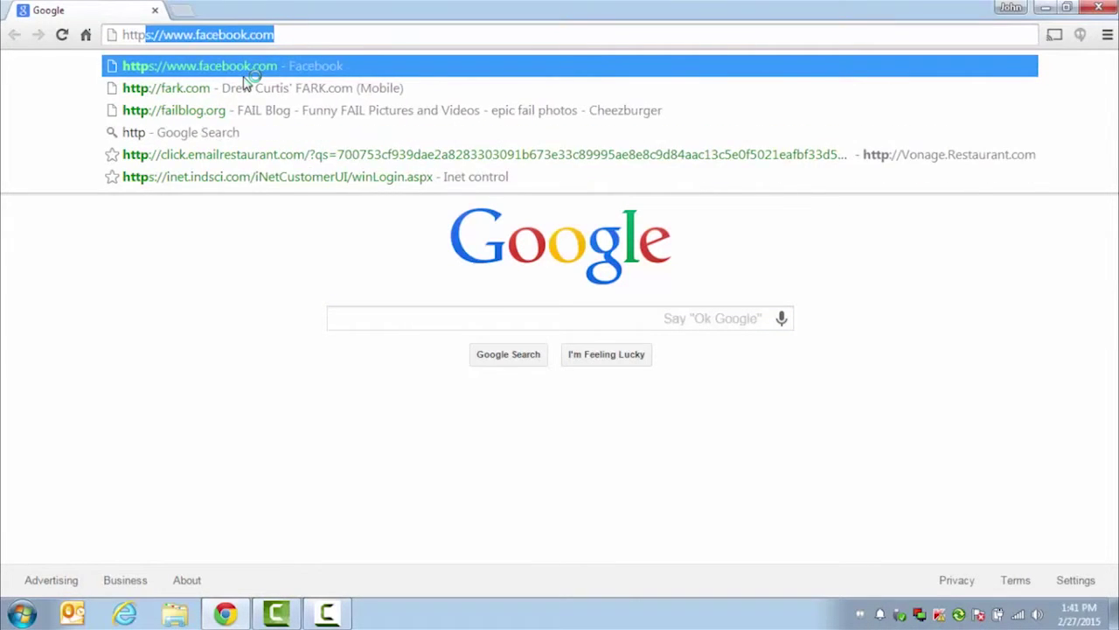
{"action": "type", "text": "s:"}
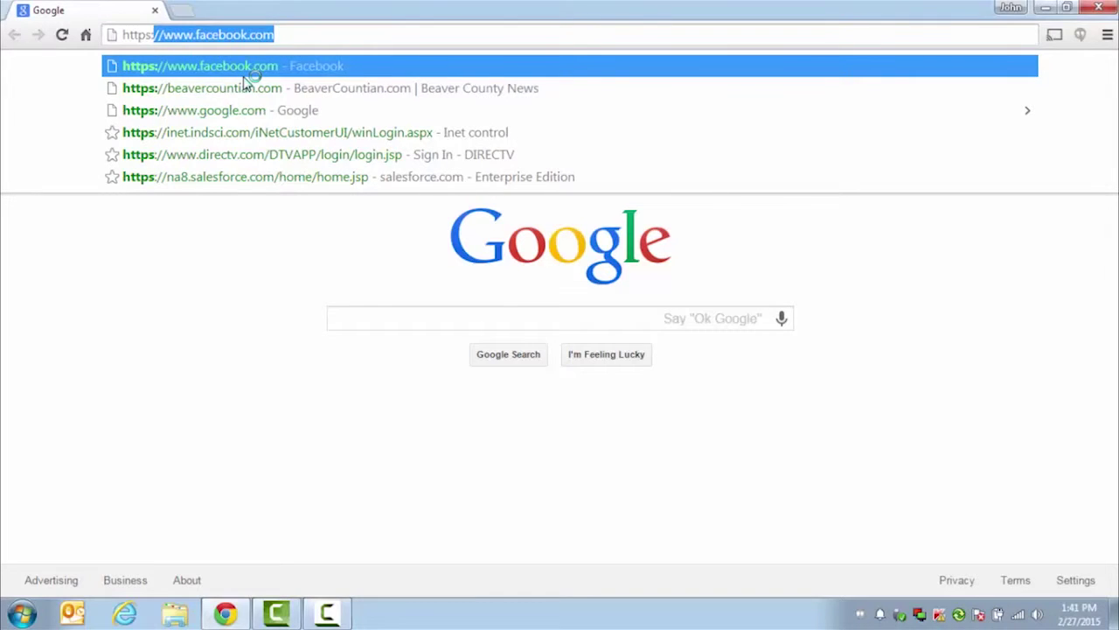
{"action": "type", "text": "//"}
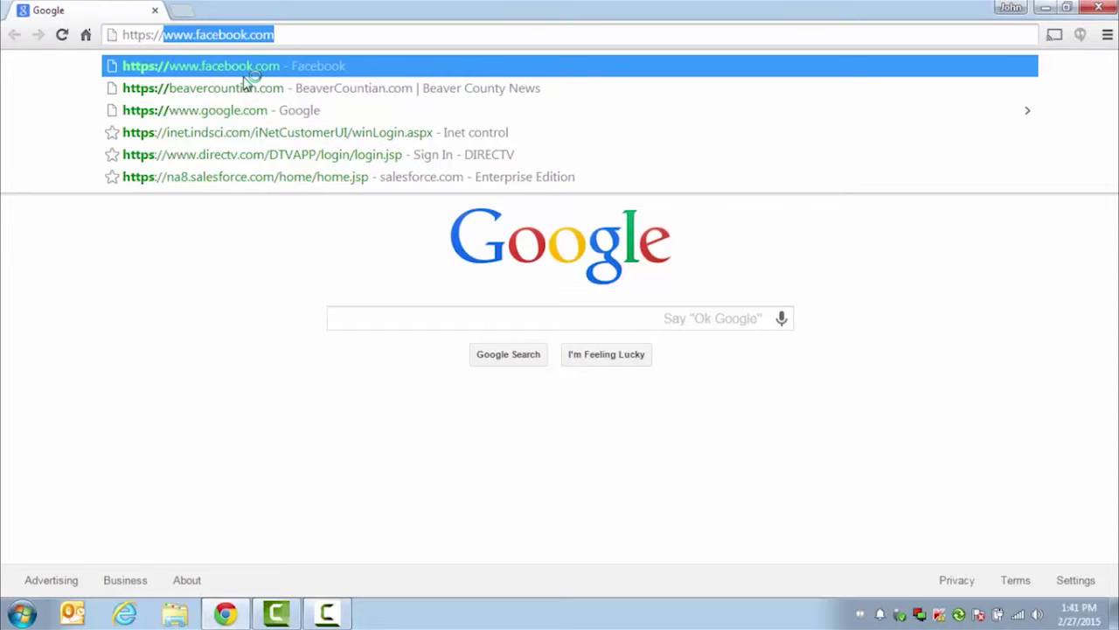
{"action": "type", "text": "1"}
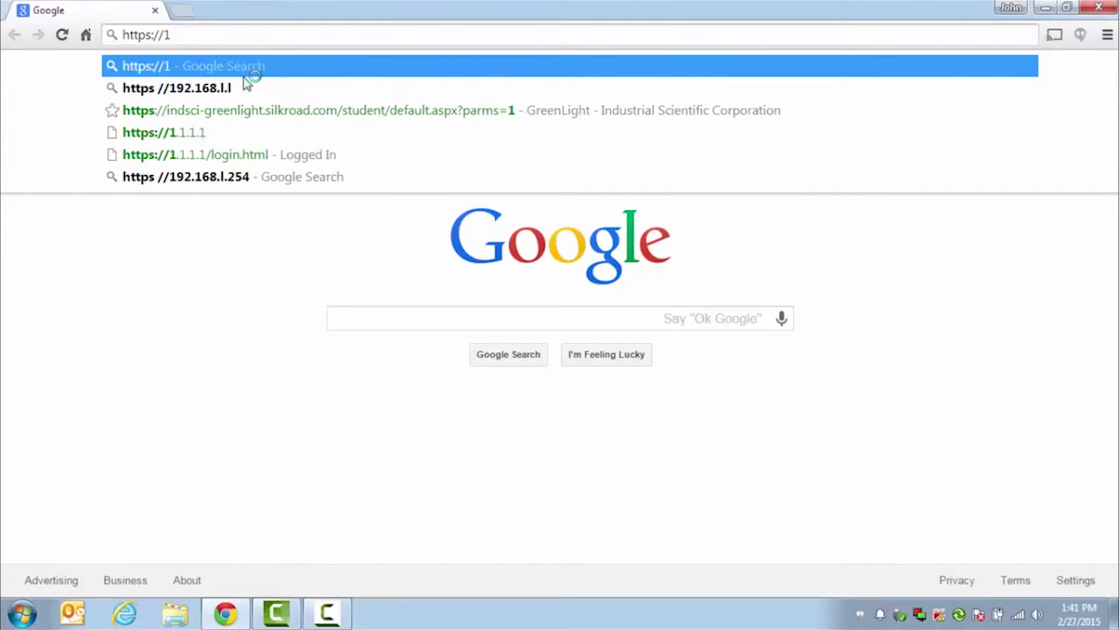
{"action": "type", "text": "72"}
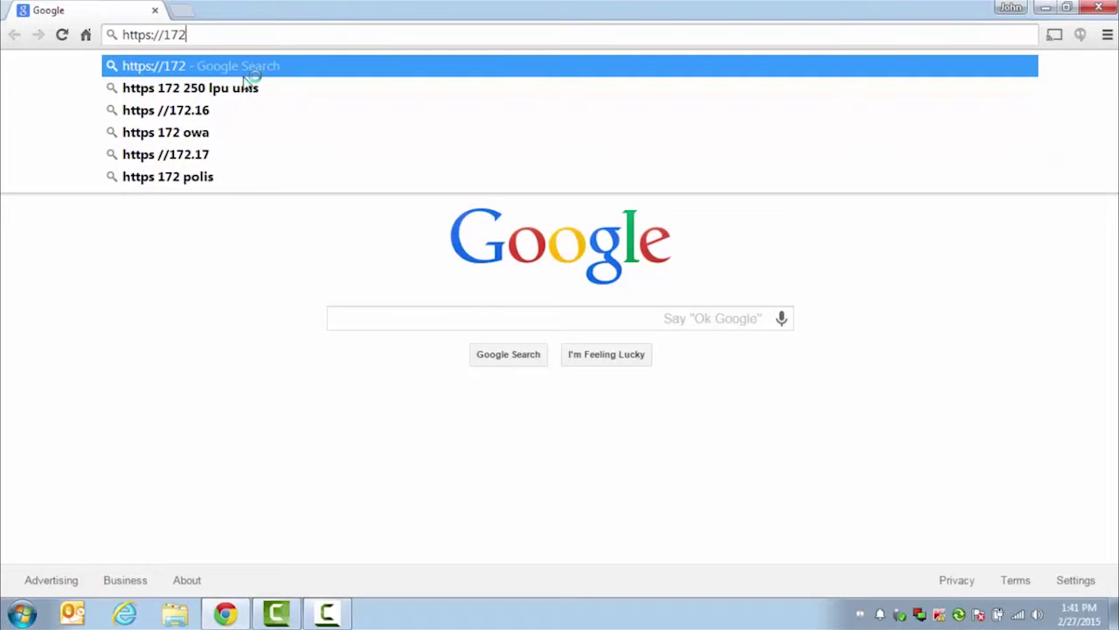
{"action": "type", "text": ".1"}
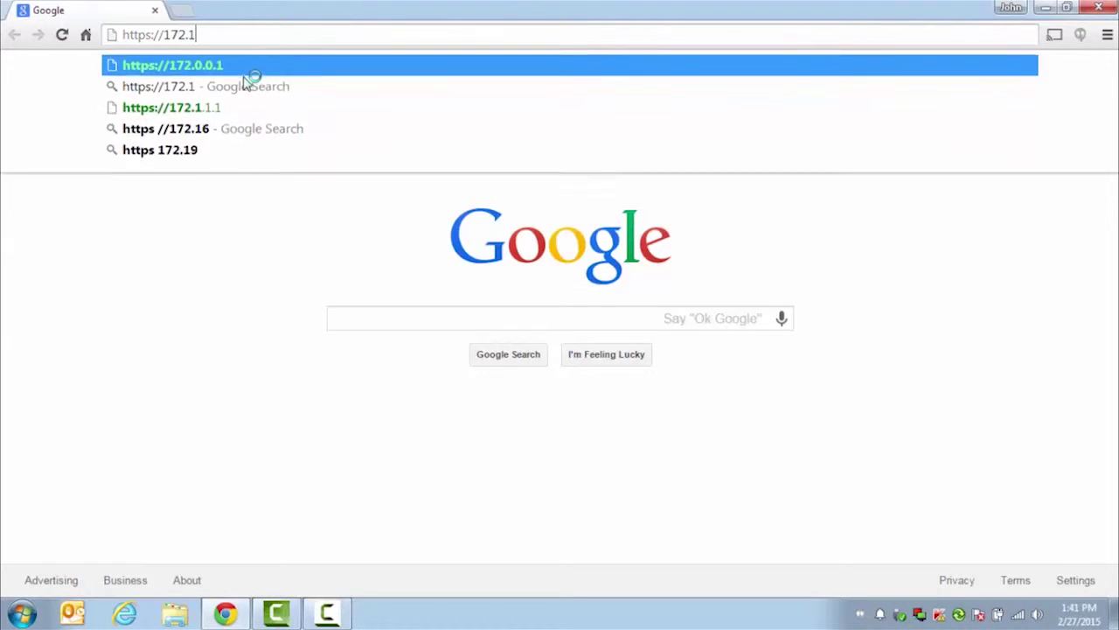
{"action": "type", "text": "6.208.88"}
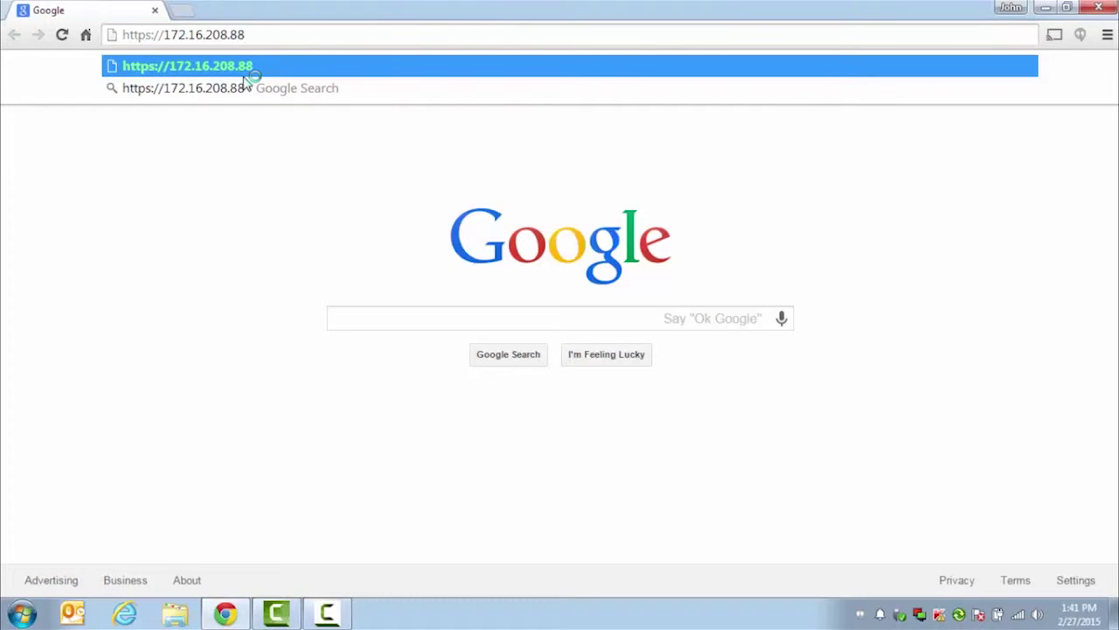
{"action": "key", "text": "Return"}
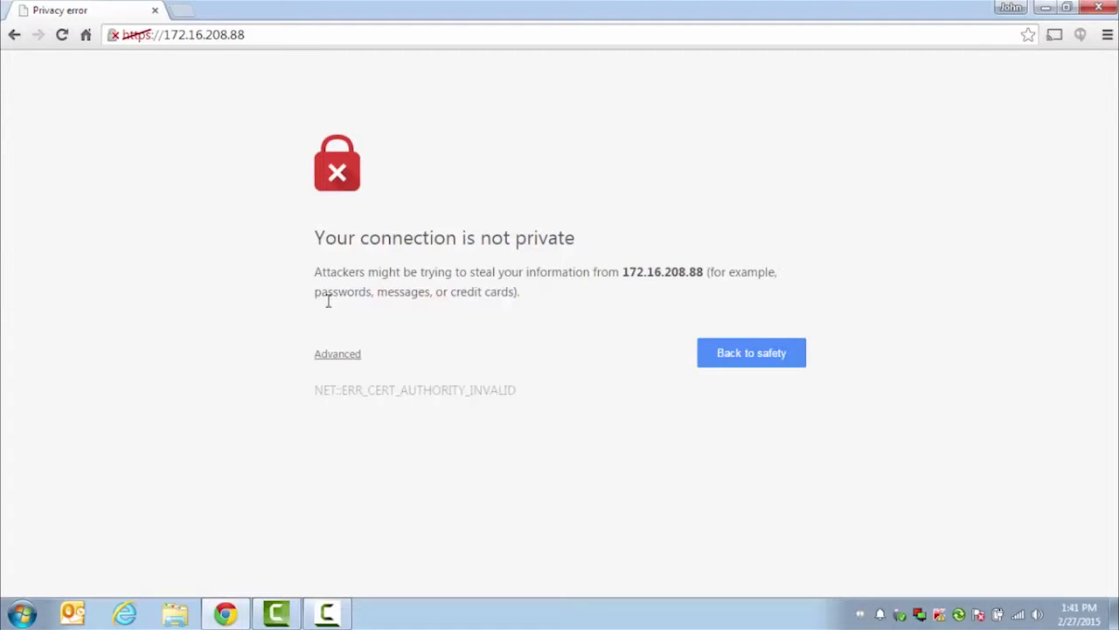
Step: Bypass the certificate warning and proceed to 172.16.208.88 (unsafe)
{"action": "left_click", "coordinate": [338, 358]}
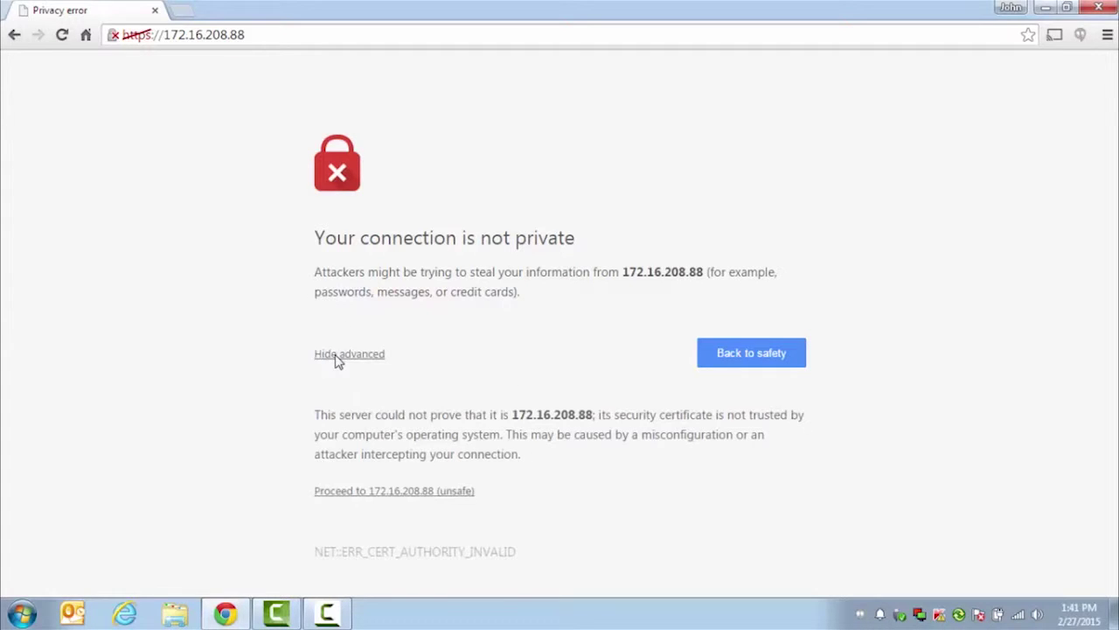
{"action": "left_click", "coordinate": [346, 494]}
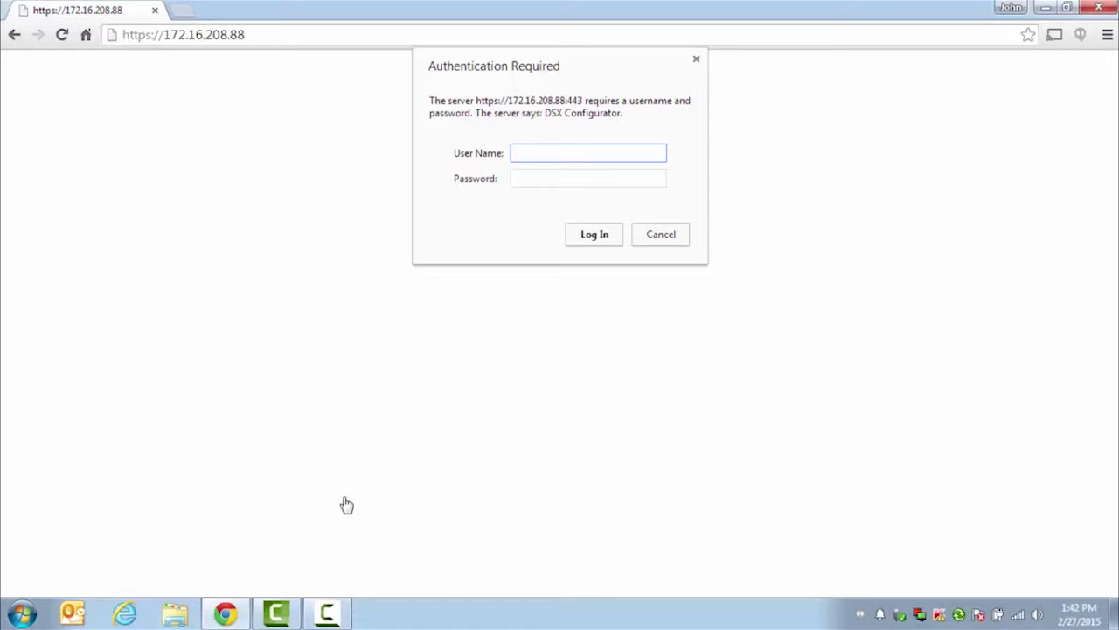
Step: Log in to DSX Configurator with the admin user name and password
{"action": "type", "text": "DSX"}
{"action": "key", "text": "Tab"}
{"action": "type", "text": "***"}
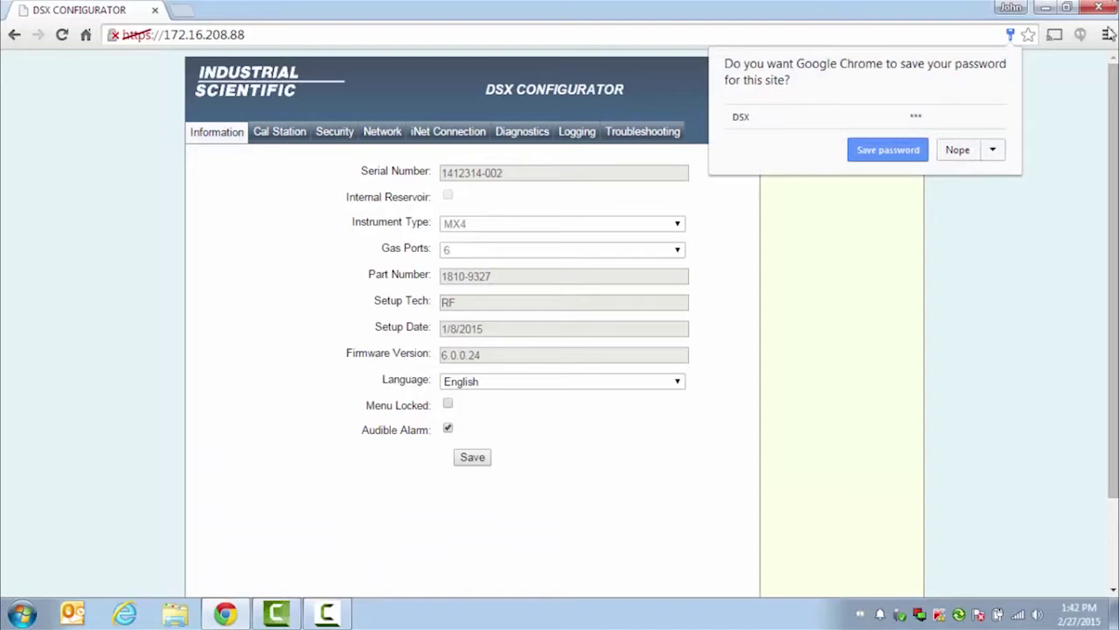
Step: Save the login password in Chrome and go to the Cal Station settings page
{"action": "left_click", "coordinate": [891, 155]}
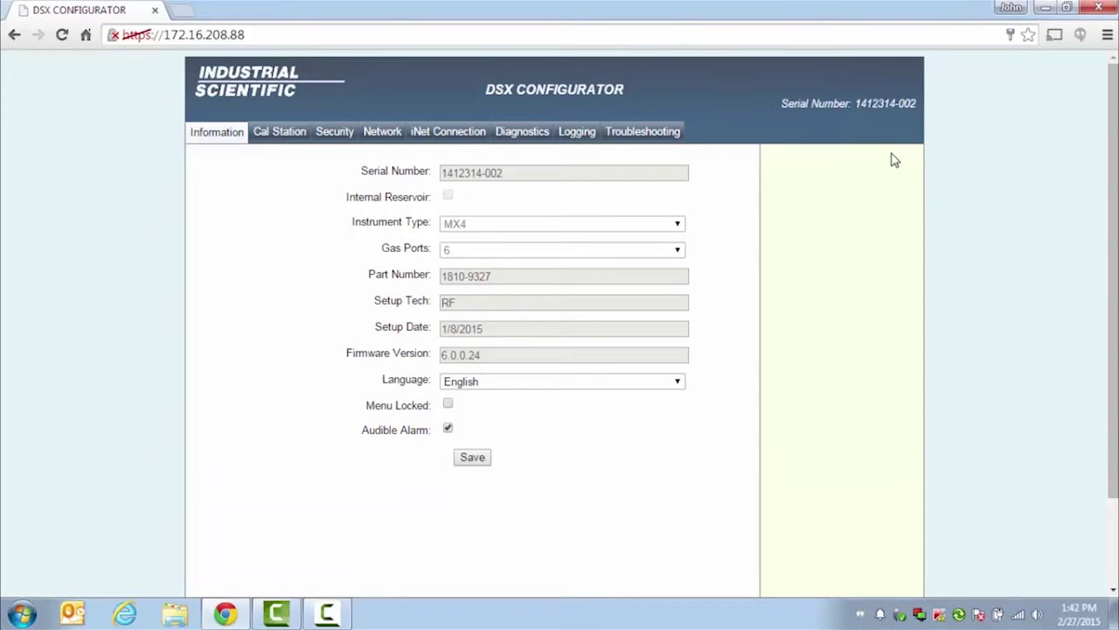
{"action": "left_click", "coordinate": [279, 140]}
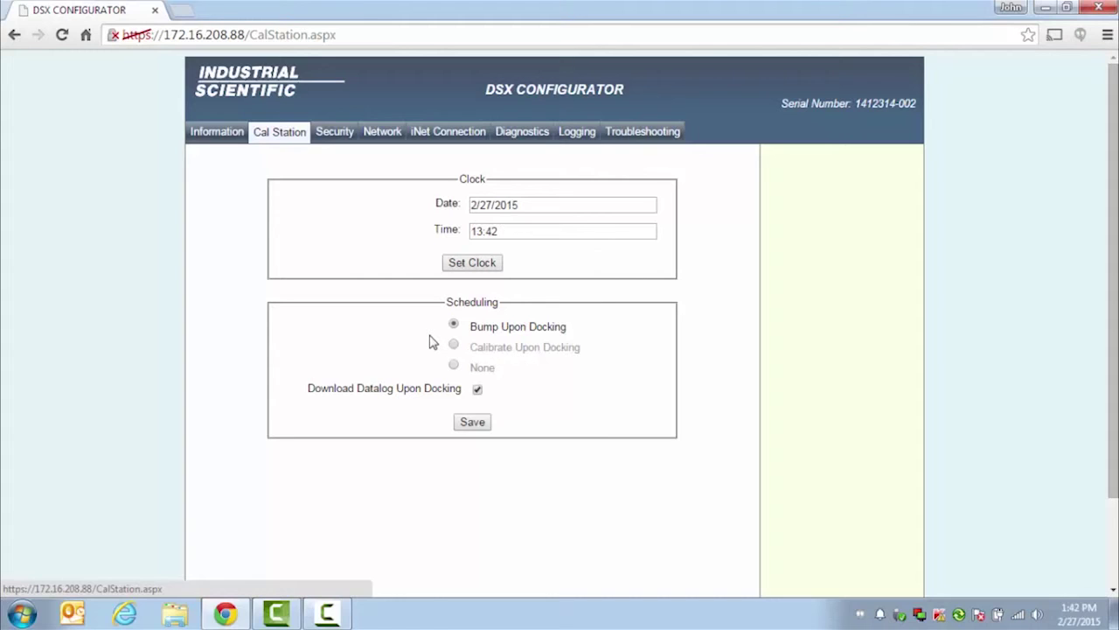
Step: Change Cal Station scheduling to None, keeping datalog download upon docking, and save
{"action": "left_click", "coordinate": [454, 344]}
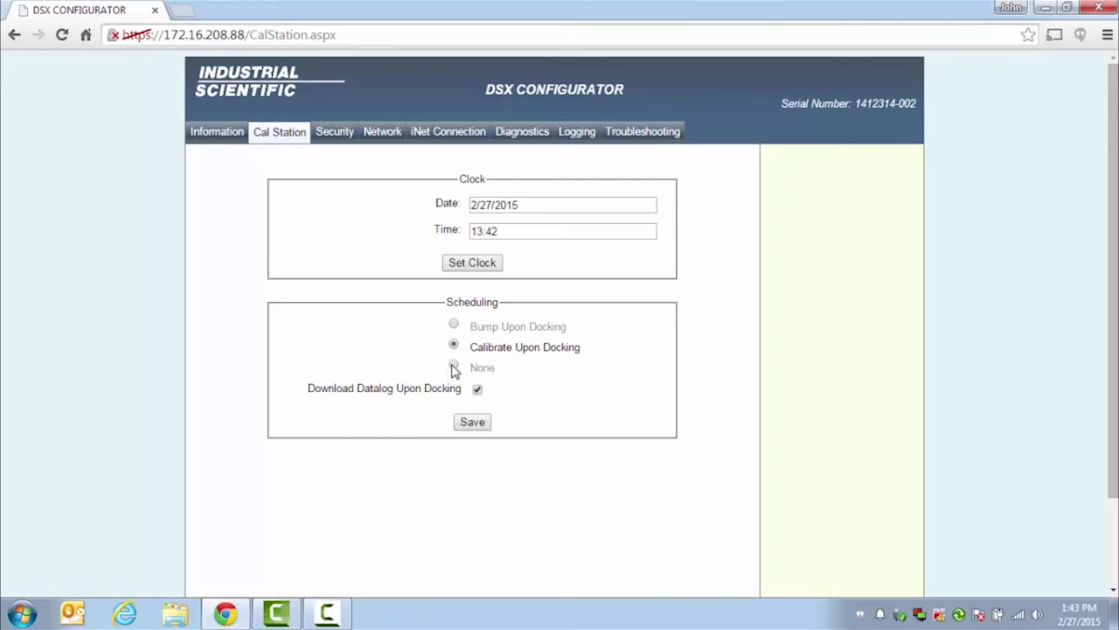
{"action": "left_click", "coordinate": [453, 366]}
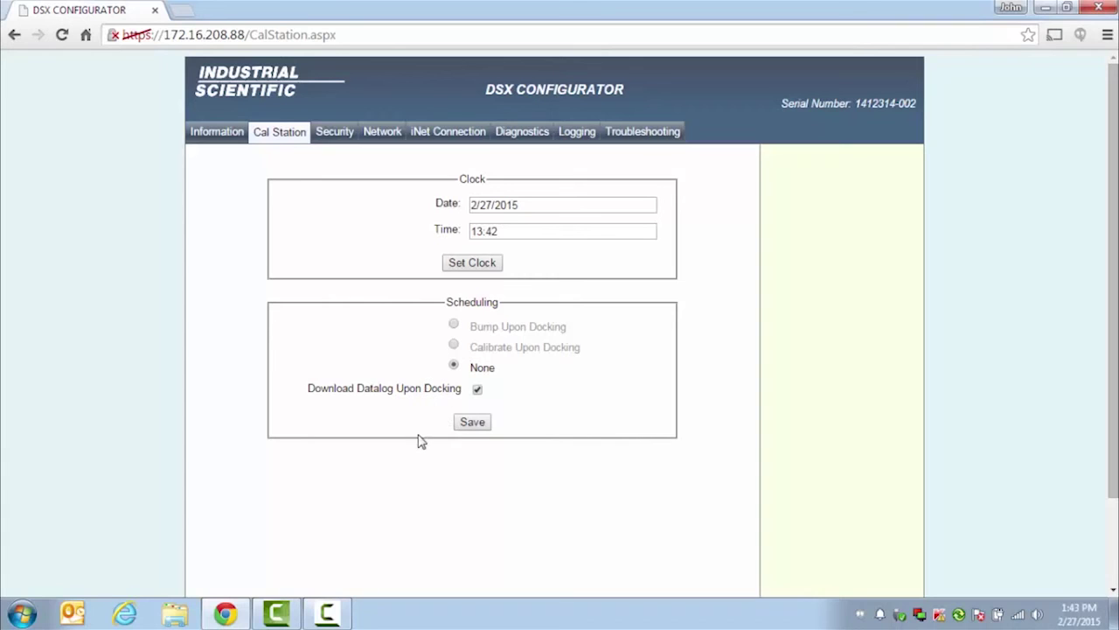
{"action": "left_click", "coordinate": [461, 428]}
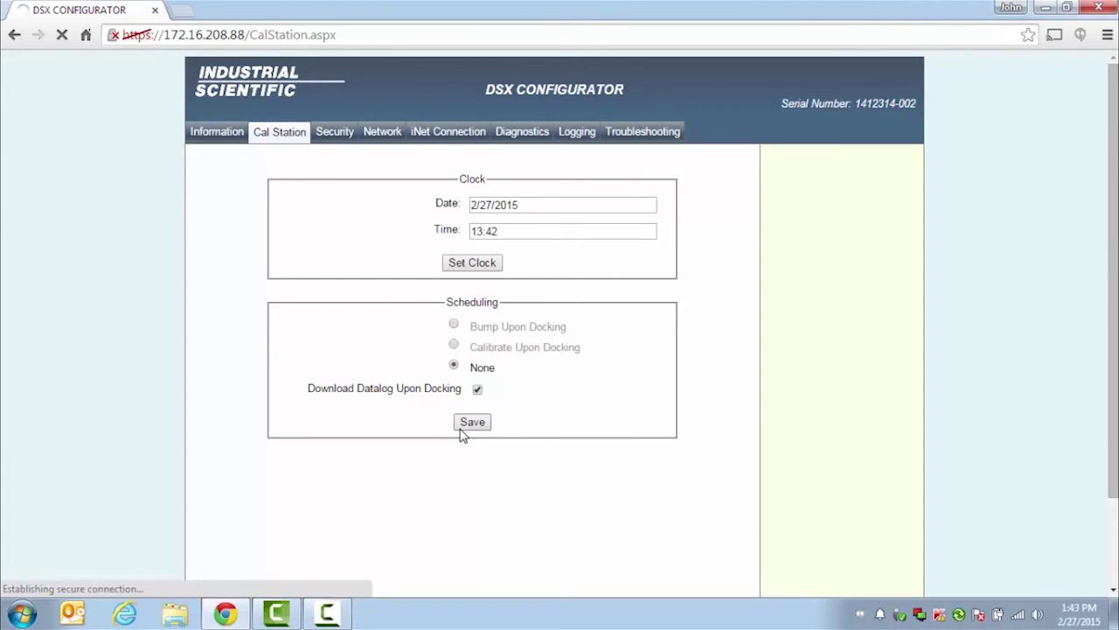